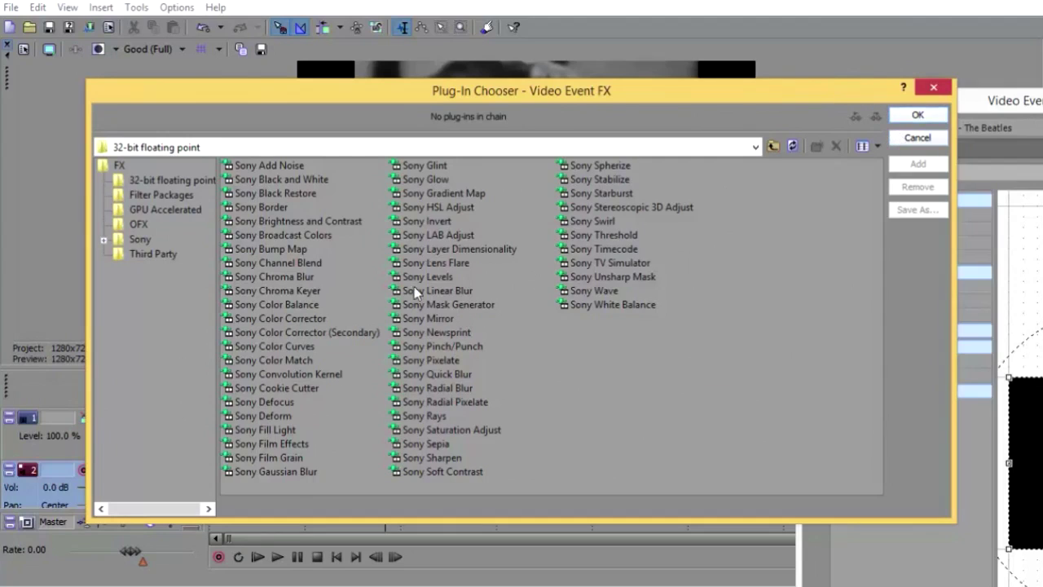
- Add Sony Color Corrector to the black-and-white clip's FX chain after Pan/Crop
click(277, 317)
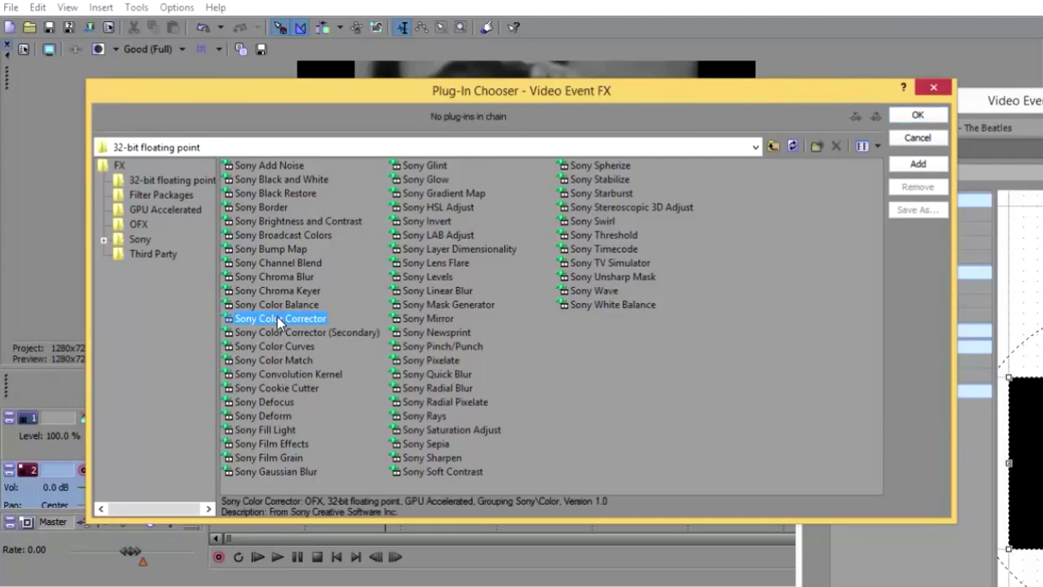
click(916, 164)
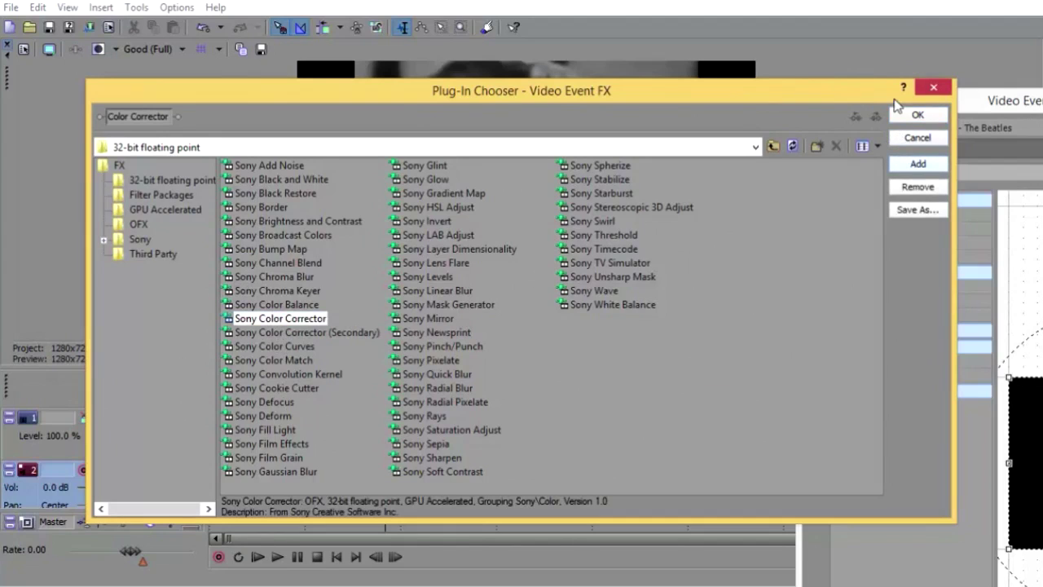
click(904, 114)
drag(908, 104, 780, 96)
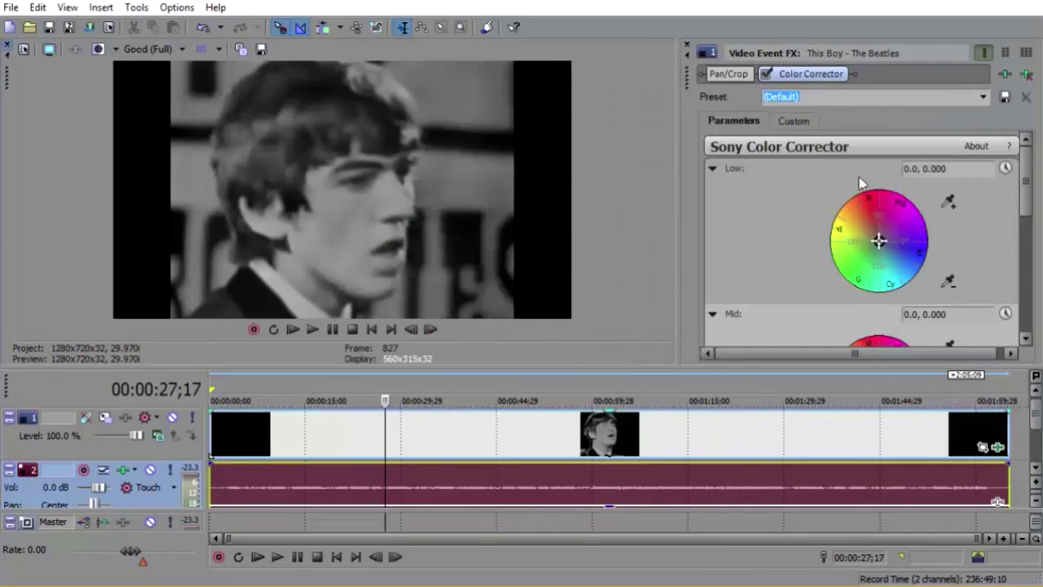
- Show the Color Corrector's custom Low/Mid/High wheels and dock the FX window beside the preview
click(793, 121)
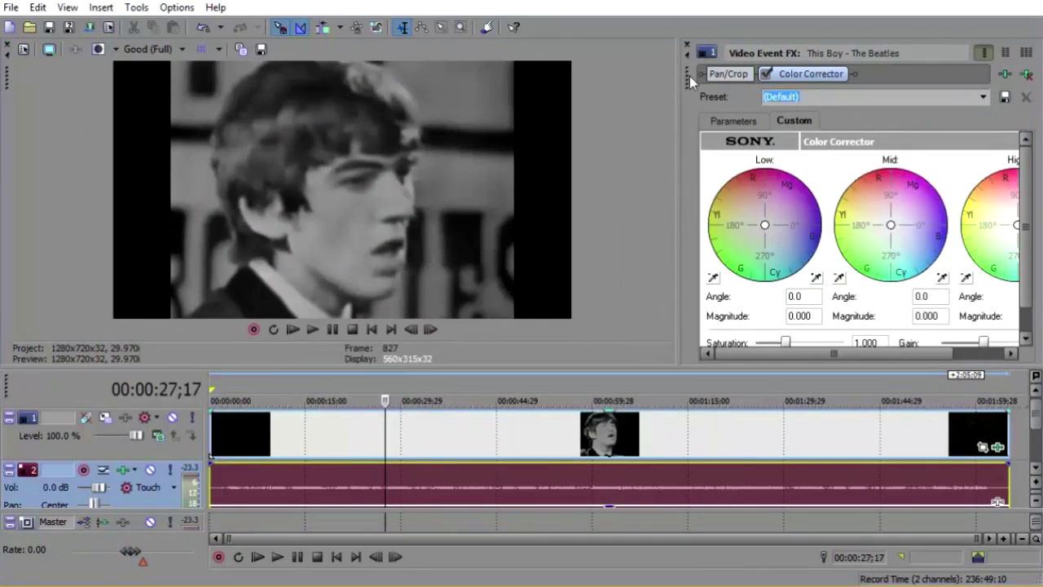
drag(689, 76, 579, 108)
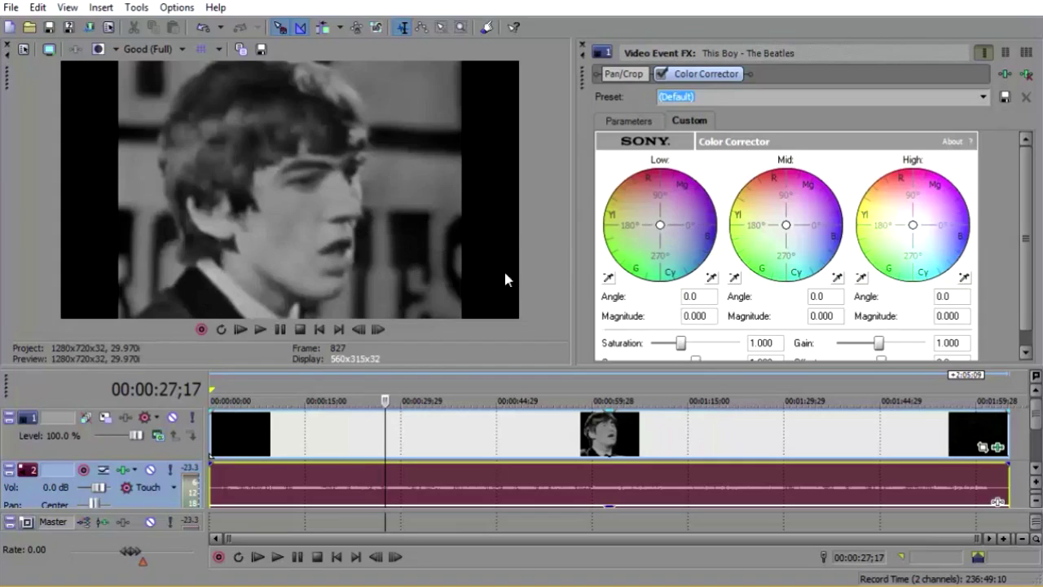
- Tint the wheels to Low 6.0/0.296, Mid 131.6/0.560 and High 314.1/0.713 for sepia
drag(659, 225, 676, 224)
drag(787, 227, 768, 206)
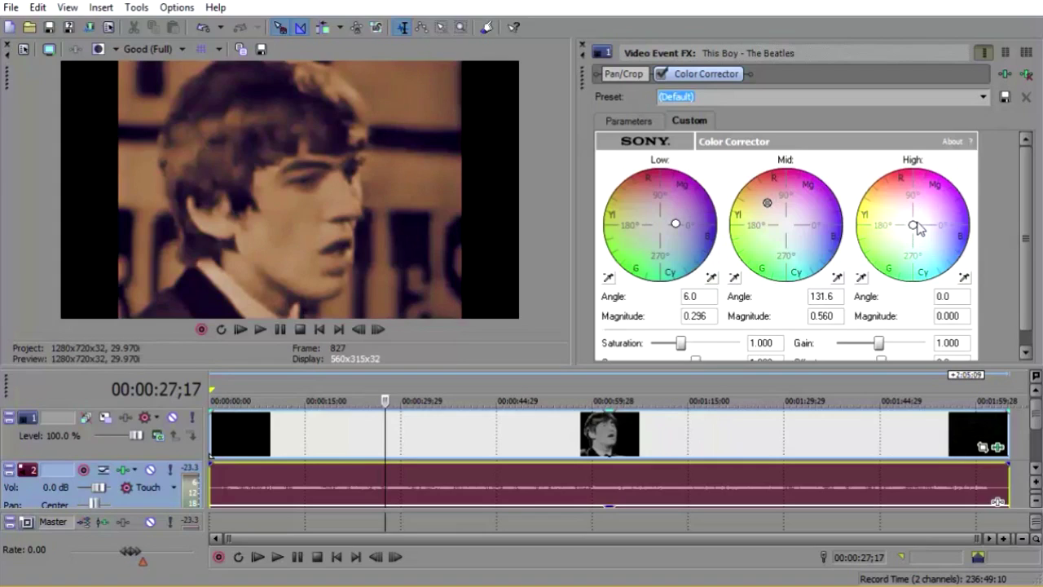
drag(916, 228, 942, 257)
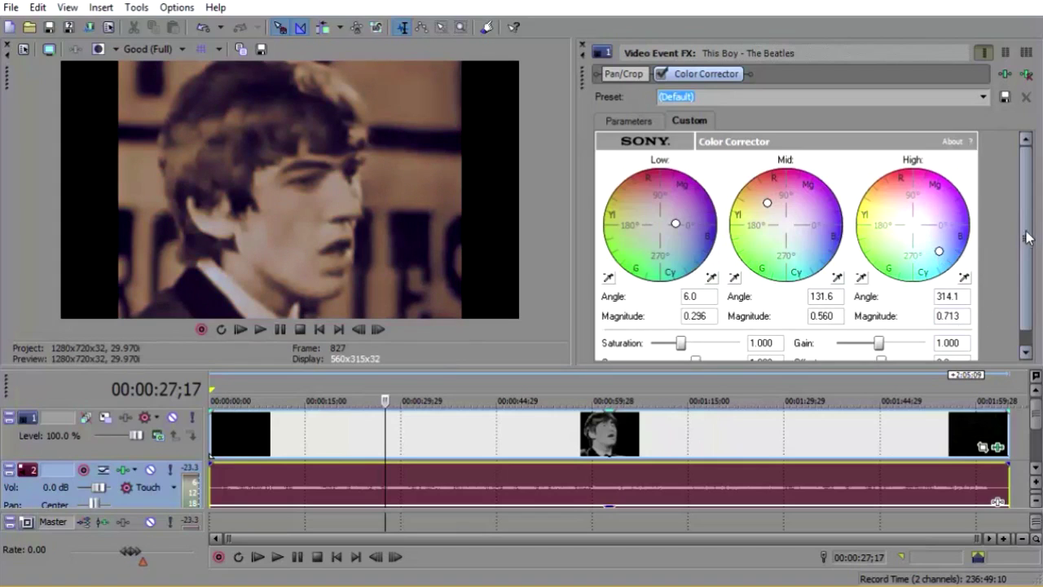
scroll(1028, 236, down, 1)
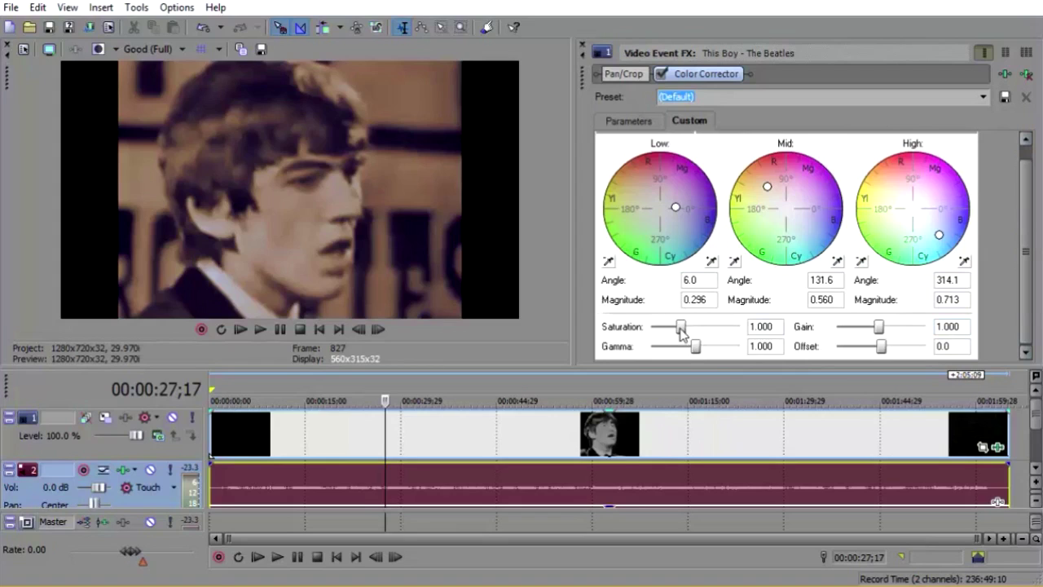
- Set saturation to 1.361, gamma 0.944 and gain 1.085 for a warmer, brighter golden sepia
drag(681, 327, 696, 360)
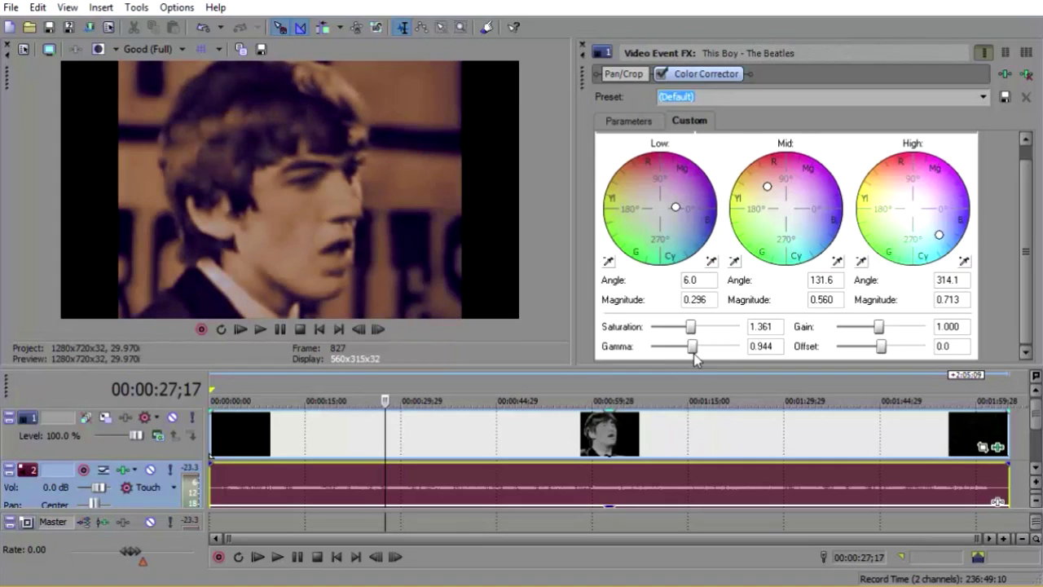
drag(878, 326, 881, 352)
- Refine to Saturation 0.861, Low 348.7/0.316, Mid 134.0/0.625 and High 291.0/0.648
drag(768, 188, 762, 187)
drag(674, 207, 669, 209)
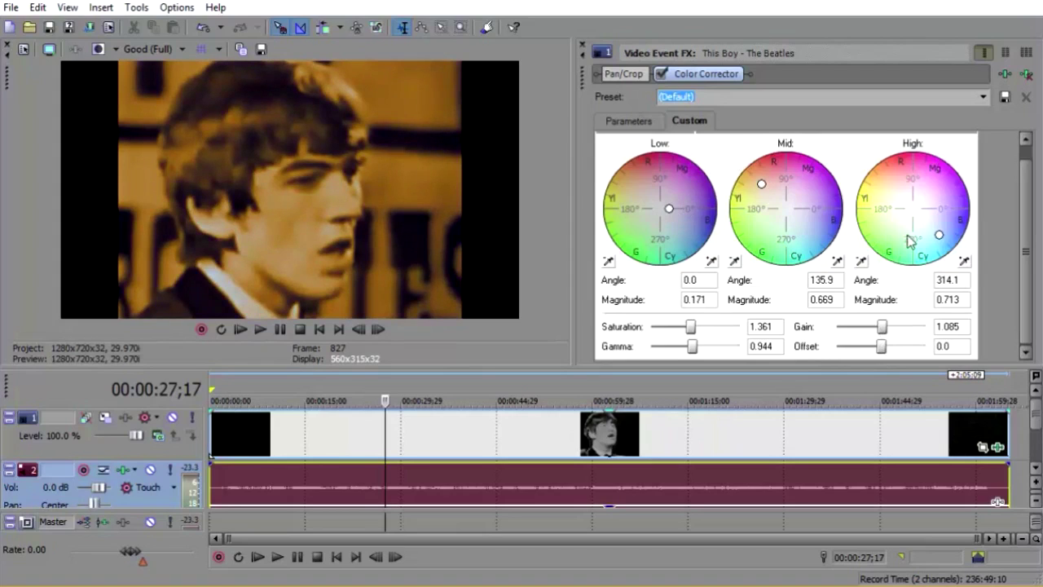
drag(938, 236, 927, 238)
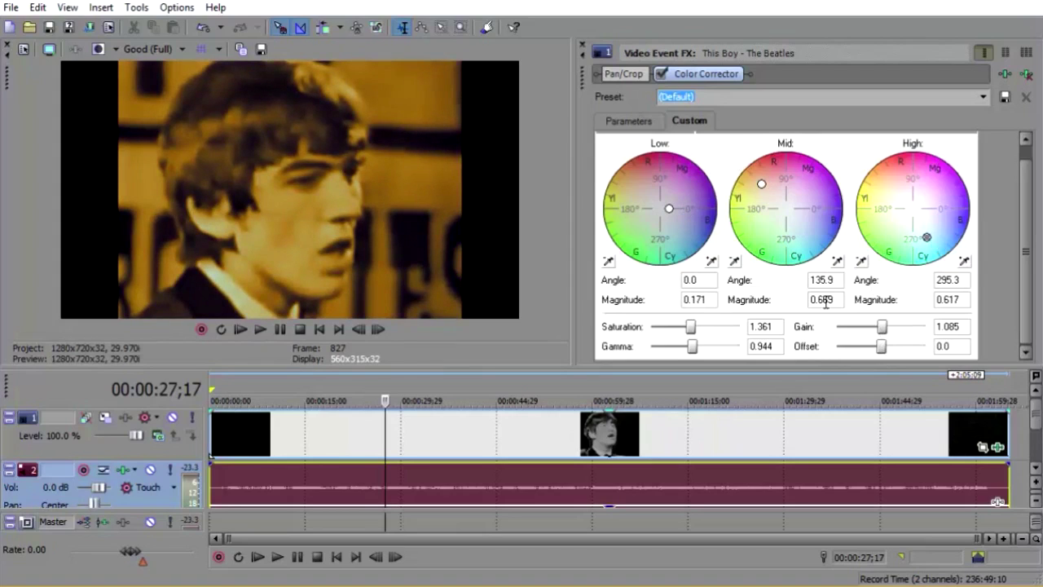
drag(692, 328, 678, 329)
drag(762, 185, 772, 188)
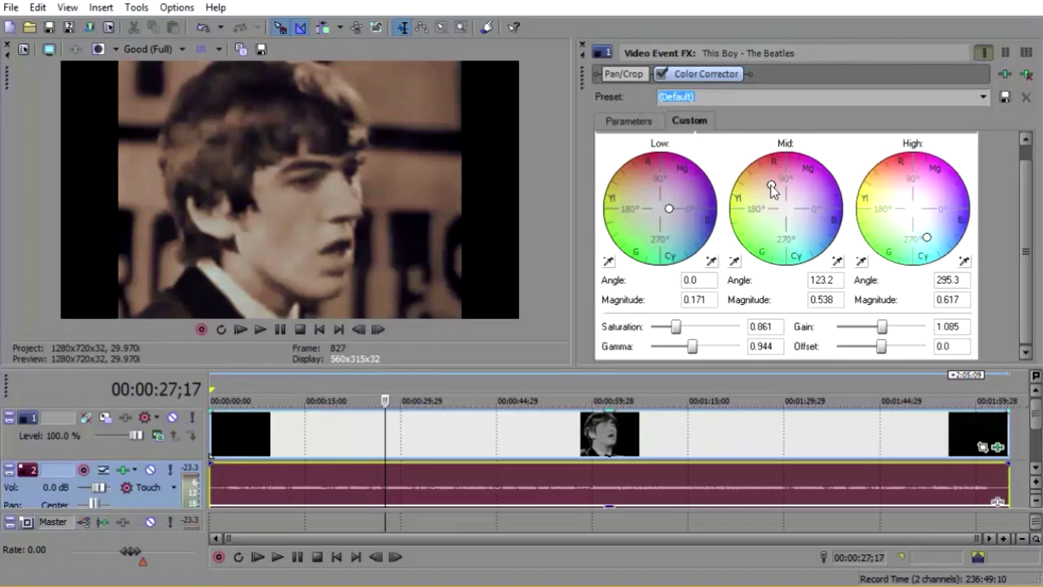
drag(772, 189, 765, 186)
drag(927, 237, 924, 239)
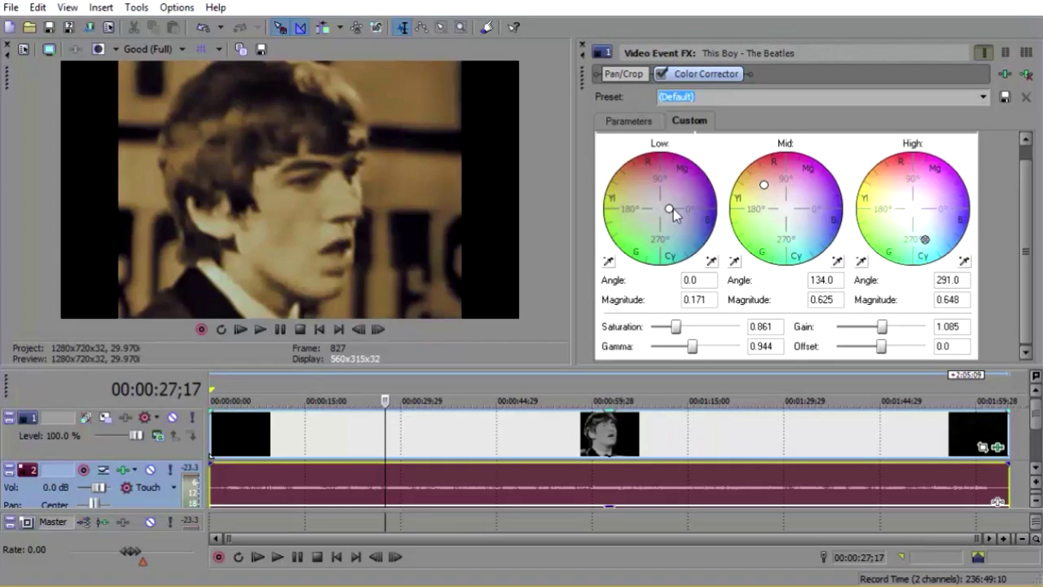
drag(673, 210, 677, 213)
- Copy the tinted clip and paste it onto a new empty video track
right_click(529, 434)
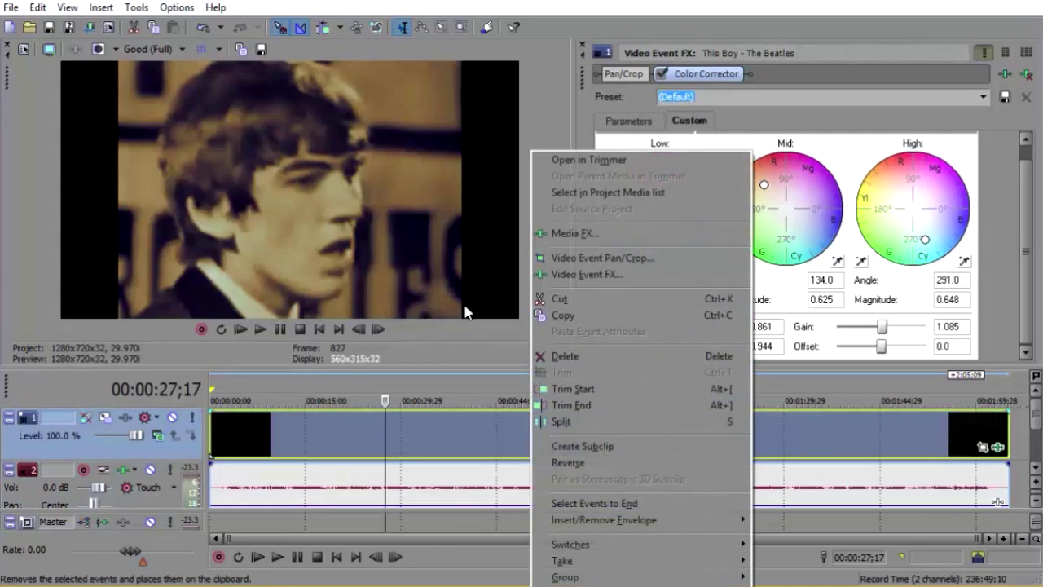
click(583, 316)
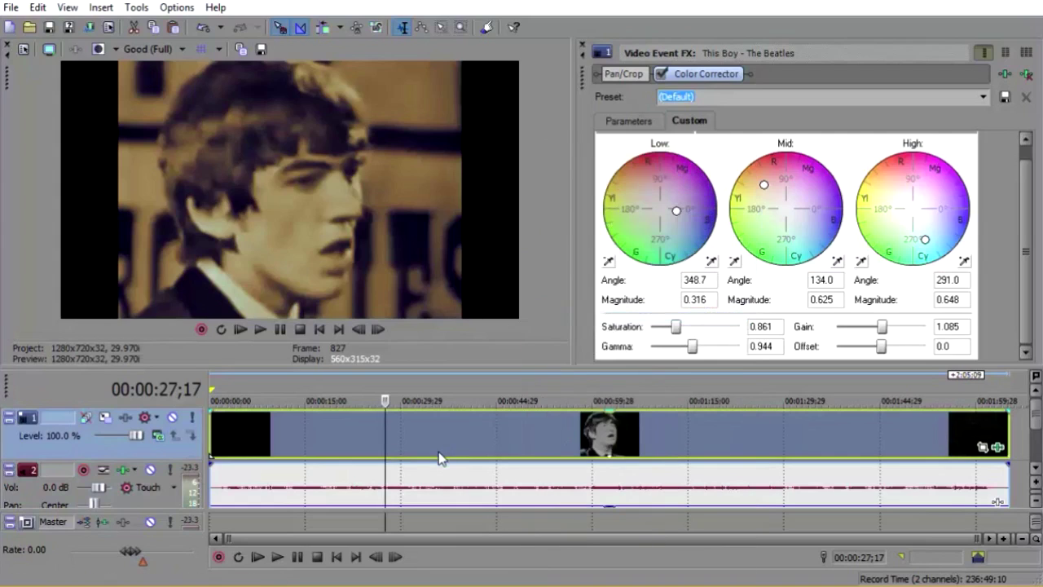
key(ctrl+shift+q)
right_click(303, 423)
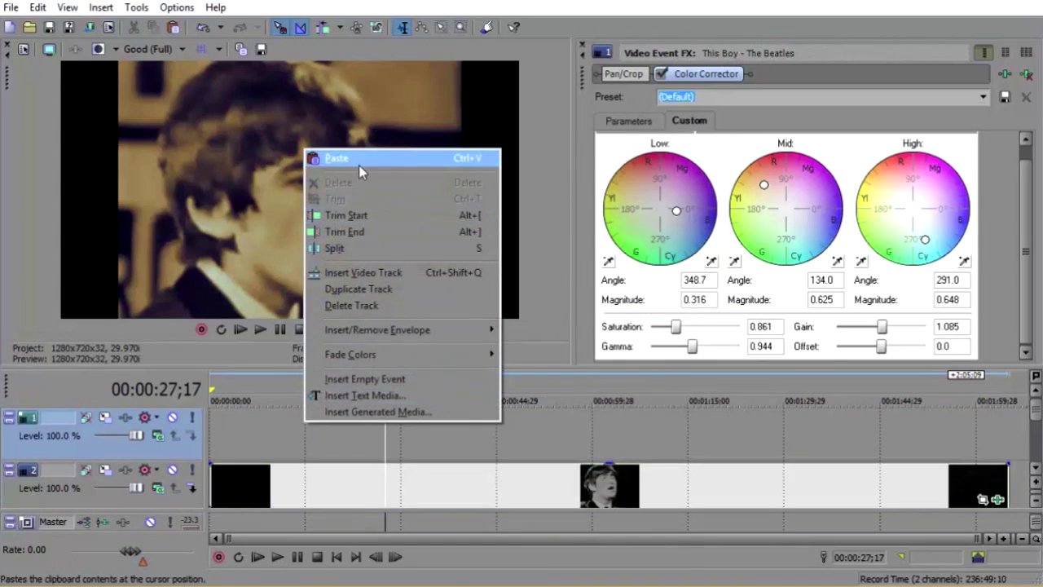
click(337, 159)
click(533, 427)
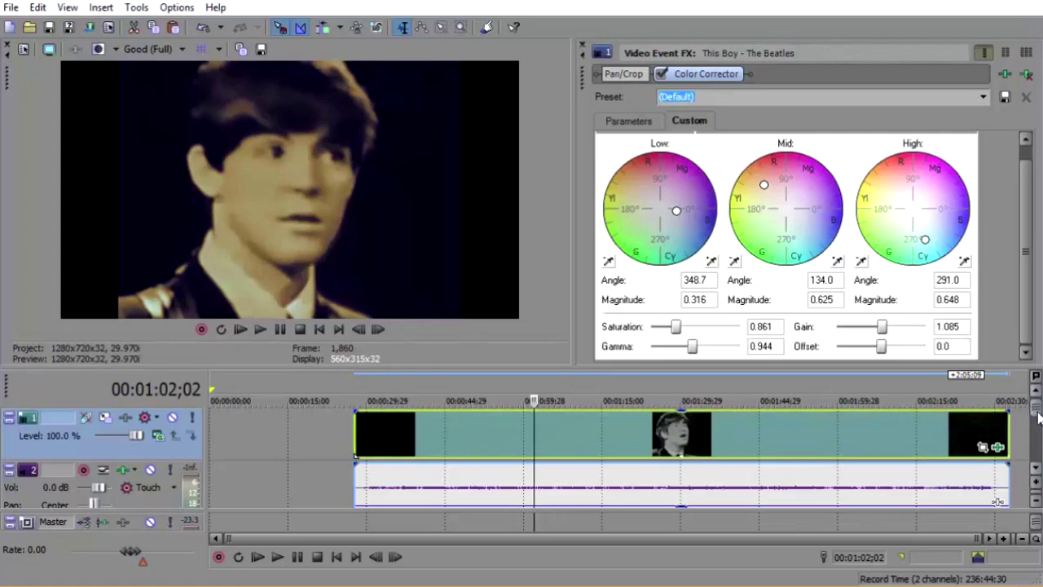
- Line the copy up under the audio at 00:02:12;22 and delete the top video clip
drag(1037, 419, 1034, 437)
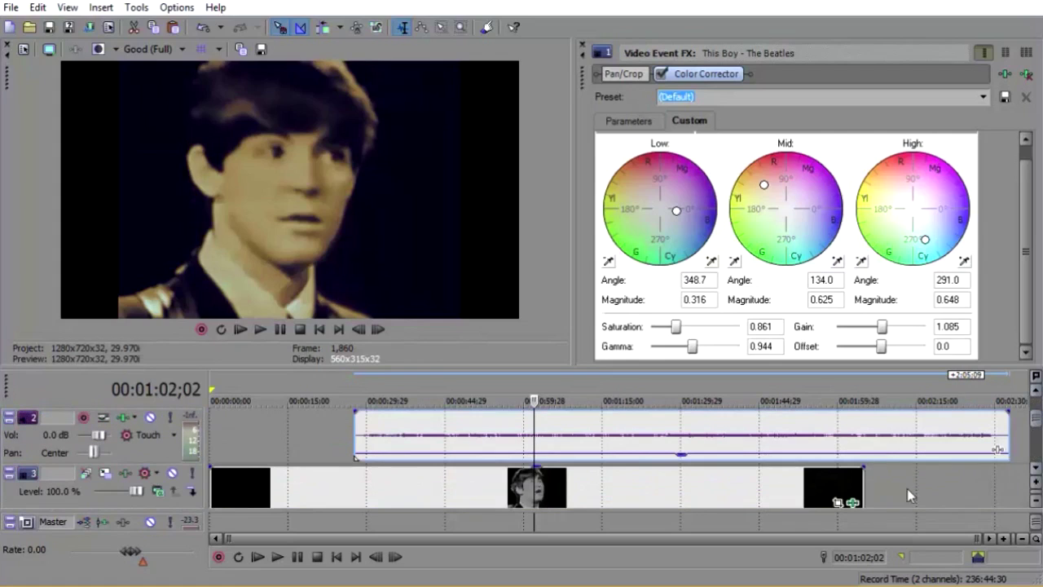
drag(770, 490, 910, 475)
click(906, 487)
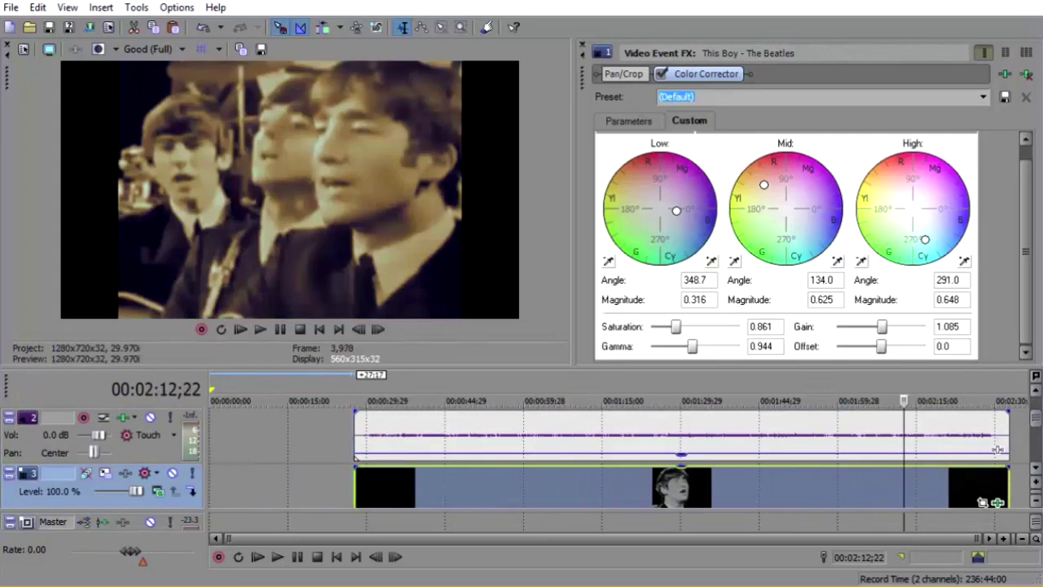
scroll(997, 449, up, 1)
right_click(965, 448)
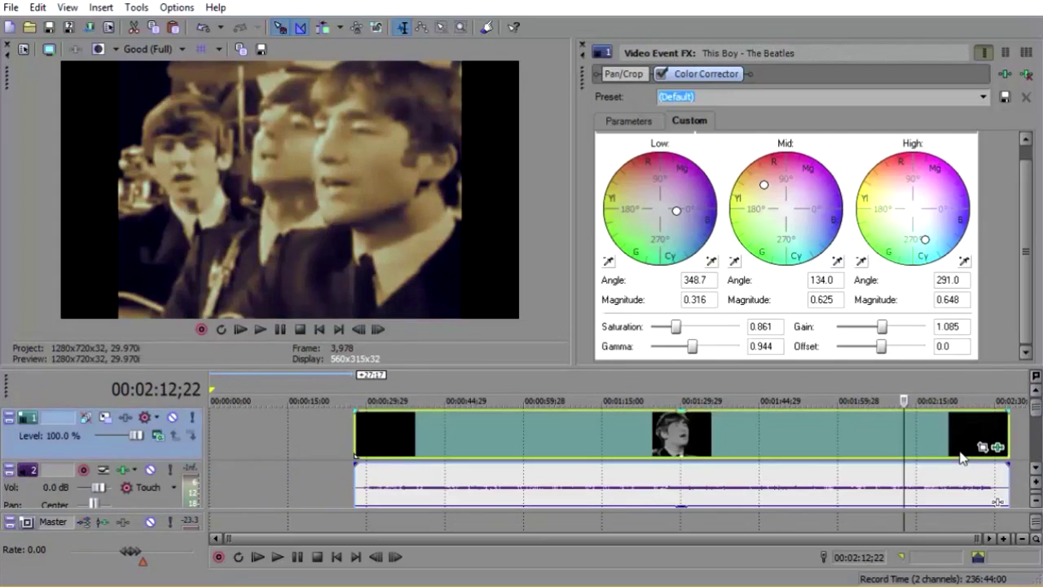
click(988, 356)
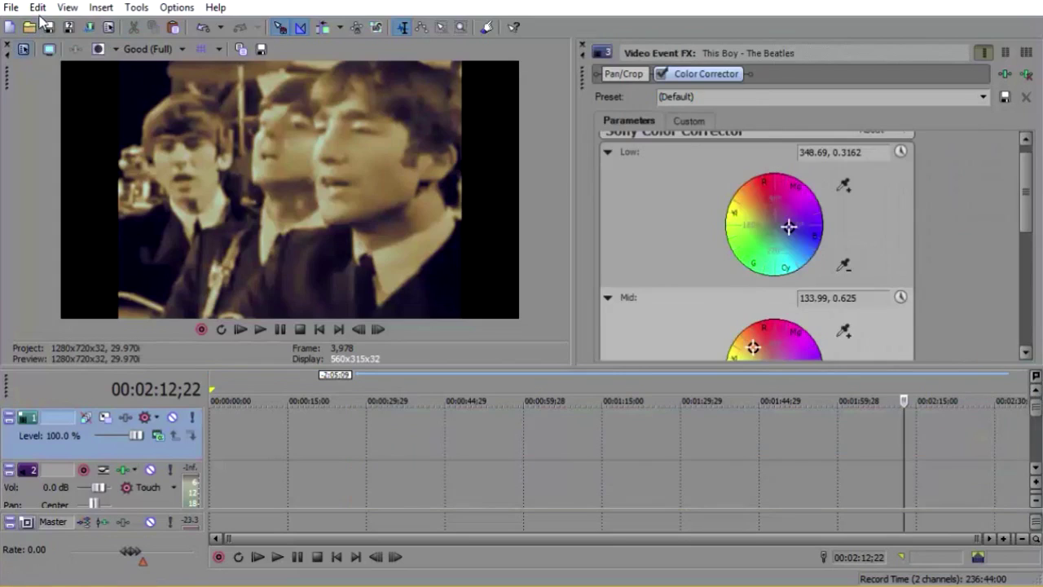
- Add the untinted Beatles clip from Project Media onto a new top track
click(68, 8)
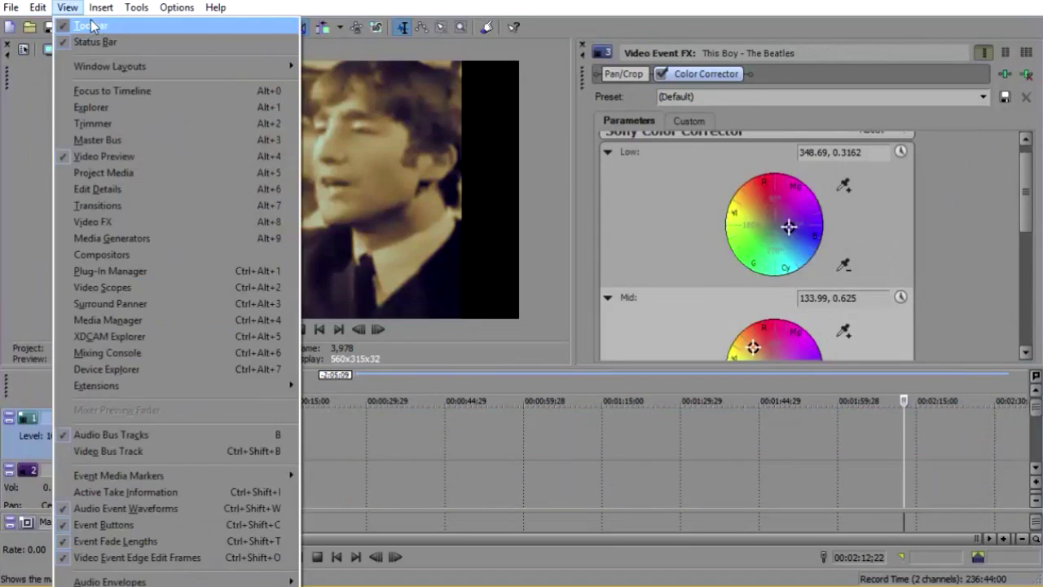
click(103, 172)
drag(584, 213, 364, 427)
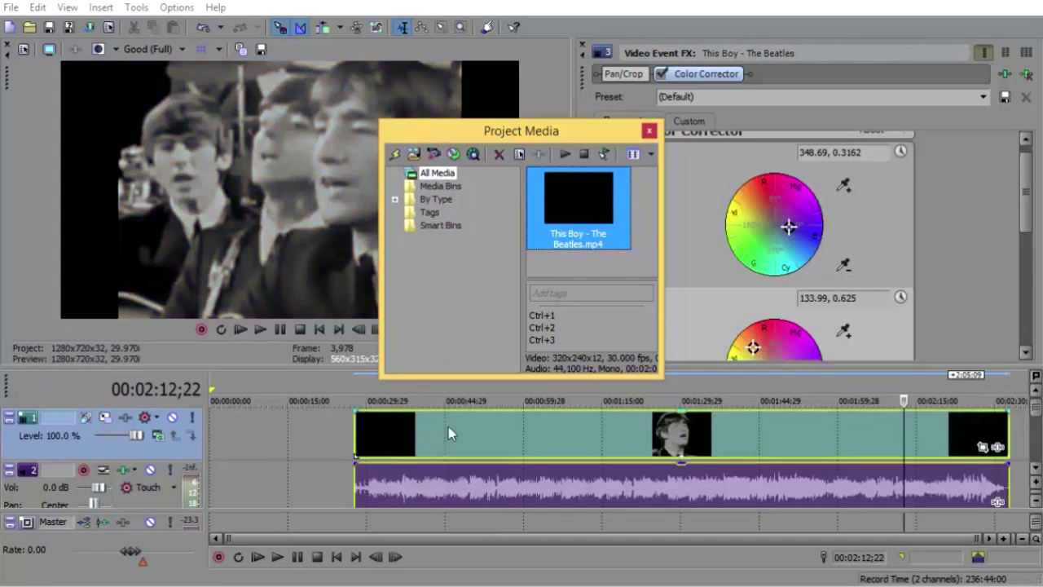
click(649, 131)
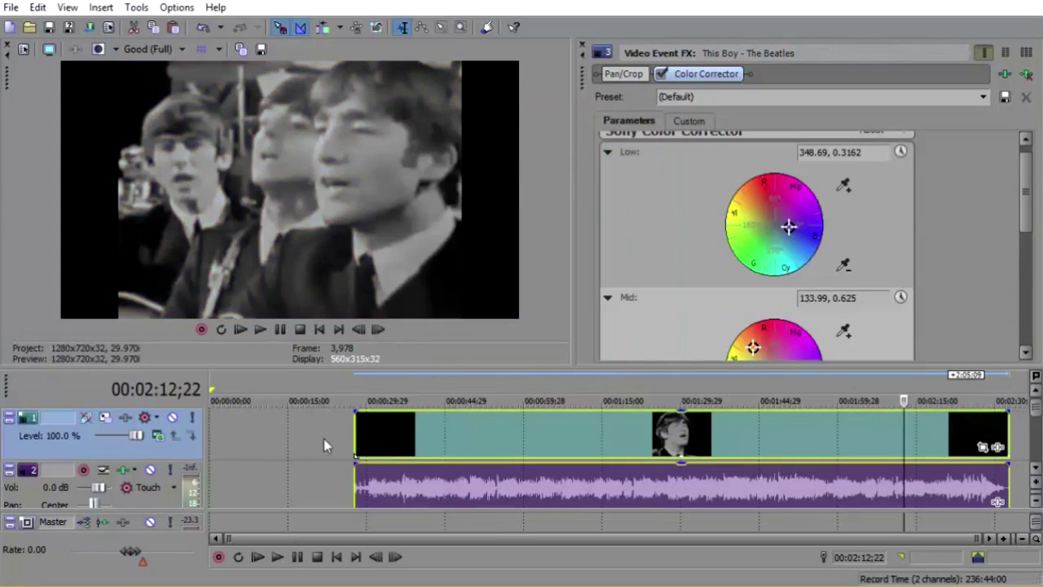
- Offset the untinted copy in Pan/Crop to centre 296.4/122.3, showing both versions side by side
click(997, 446)
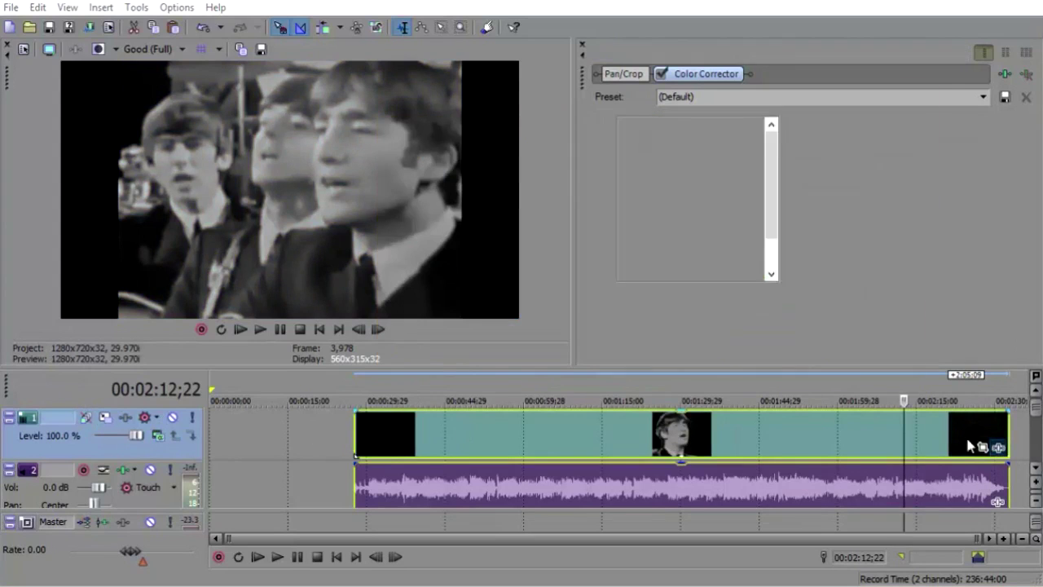
click(919, 114)
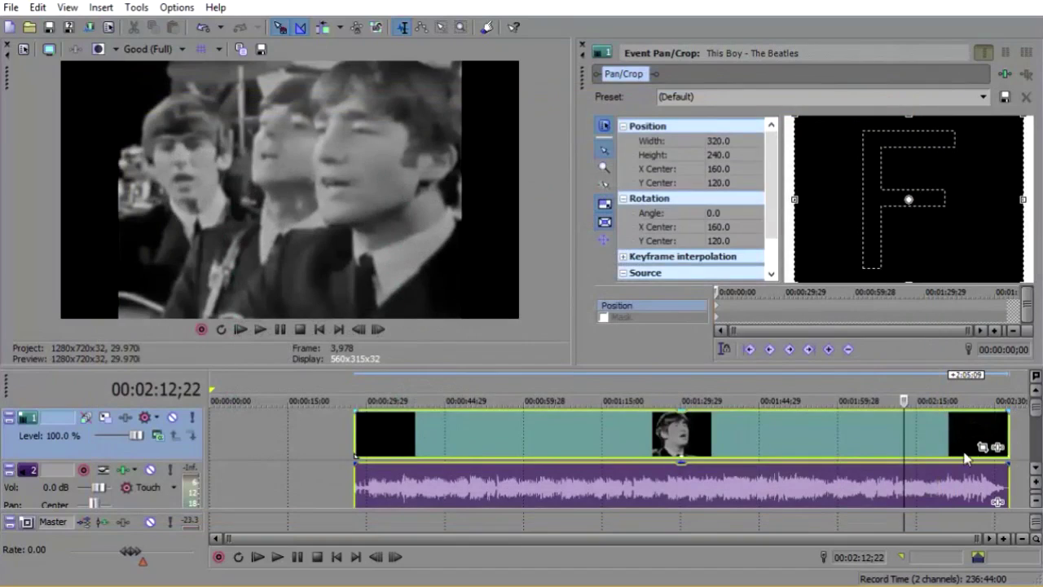
drag(883, 204, 981, 206)
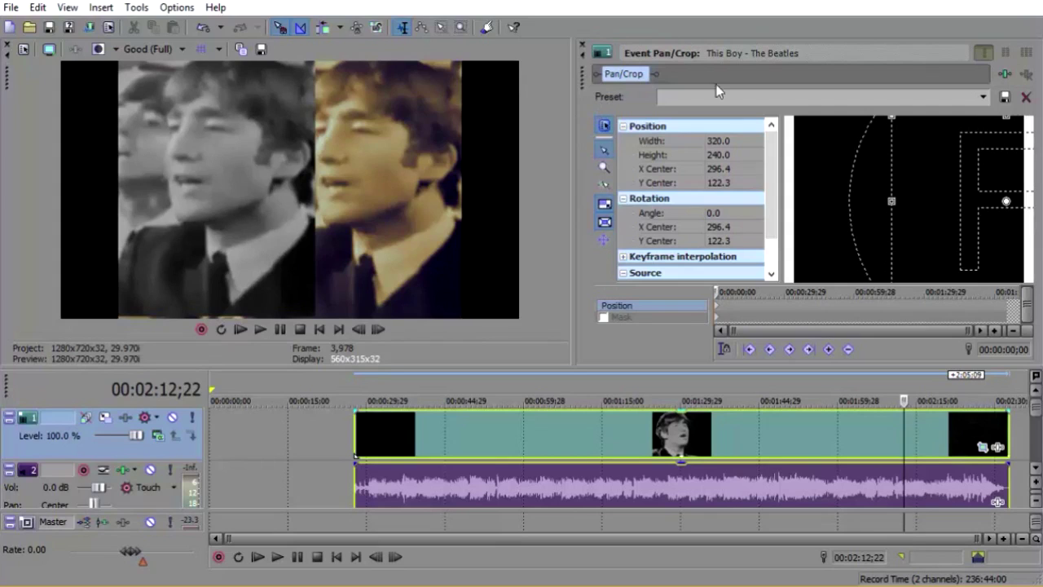
click(578, 47)
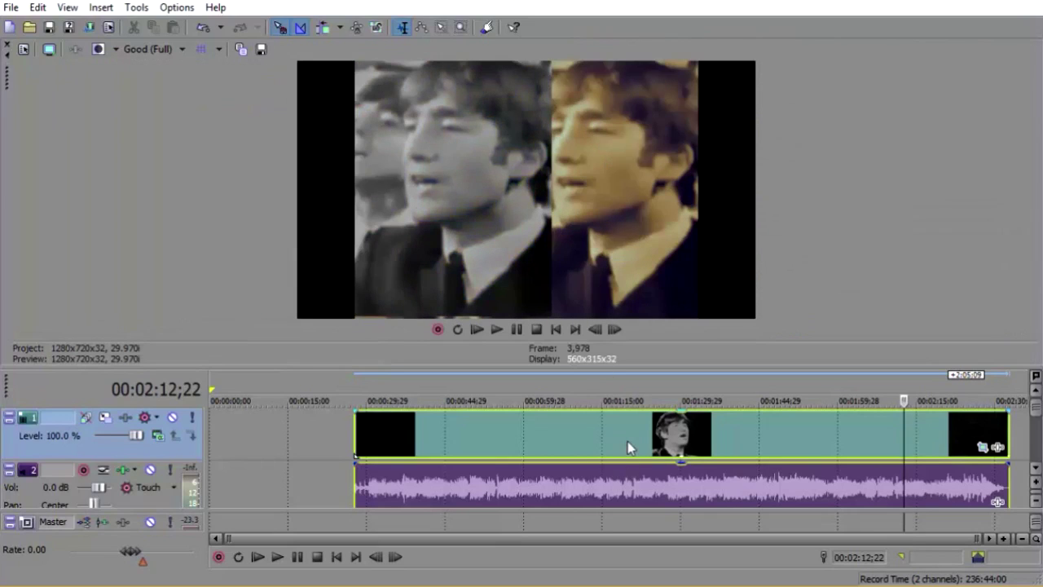
- Delete the comparison clip and reopen the recent colorized Beatles project
right_click(626, 441)
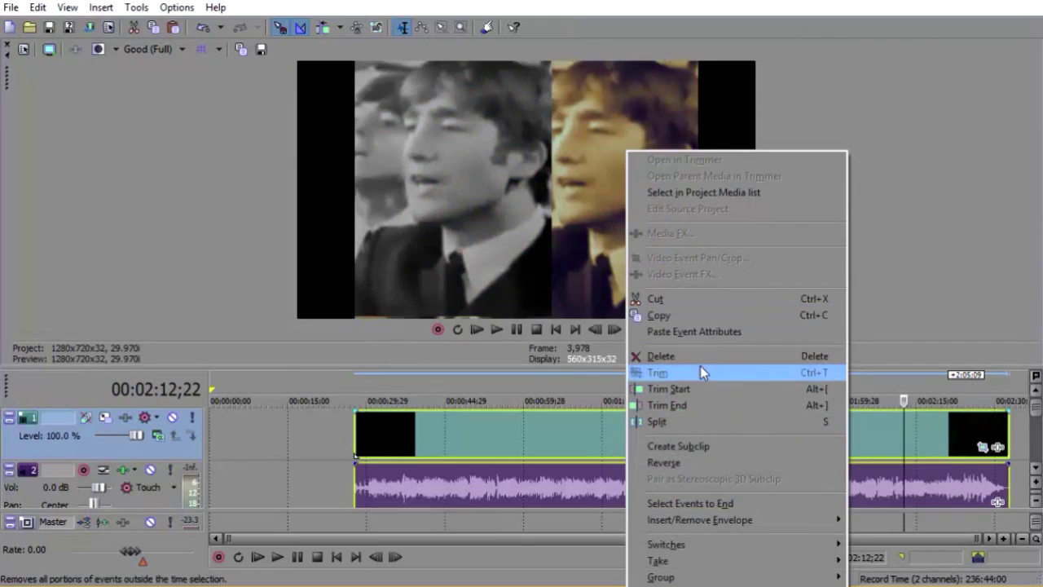
click(700, 363)
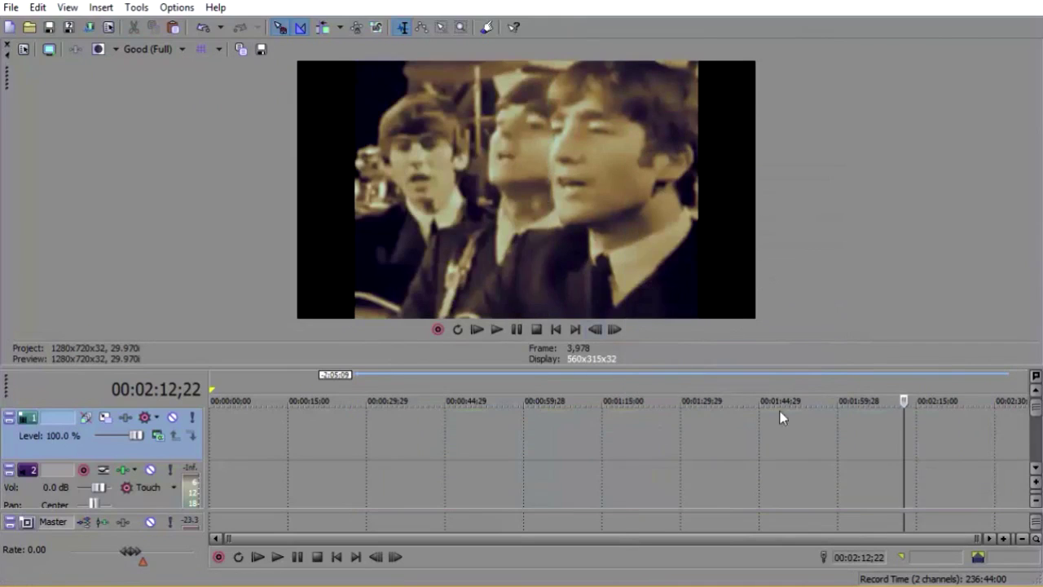
drag(1035, 409, 1035, 431)
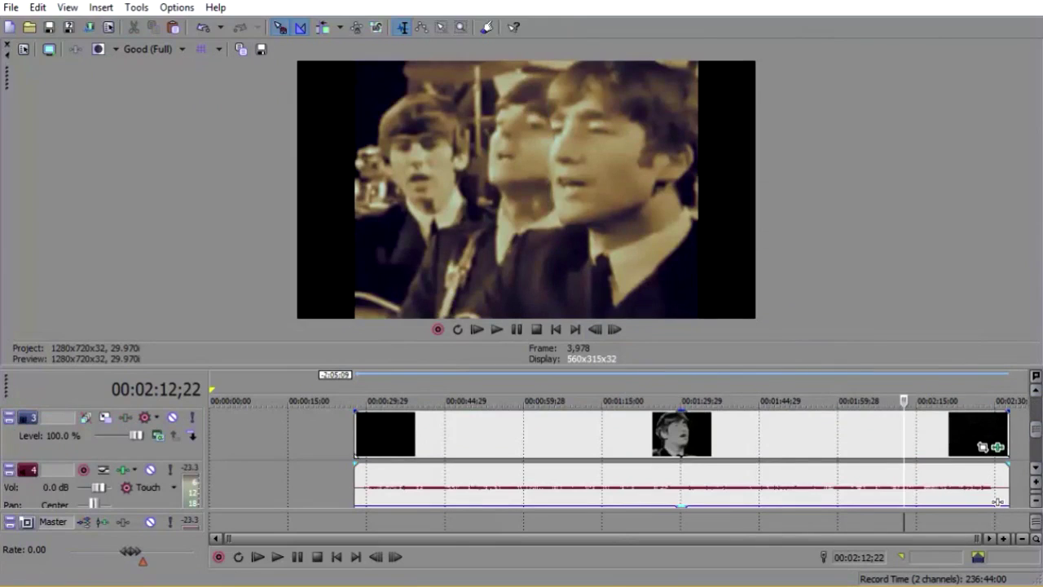
right_click(363, 584)
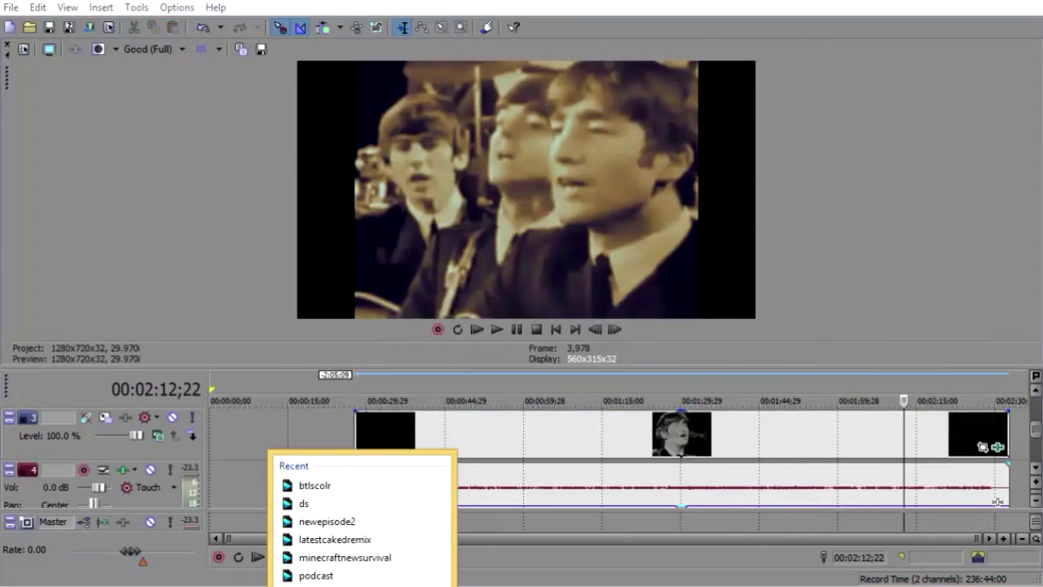
click(315, 486)
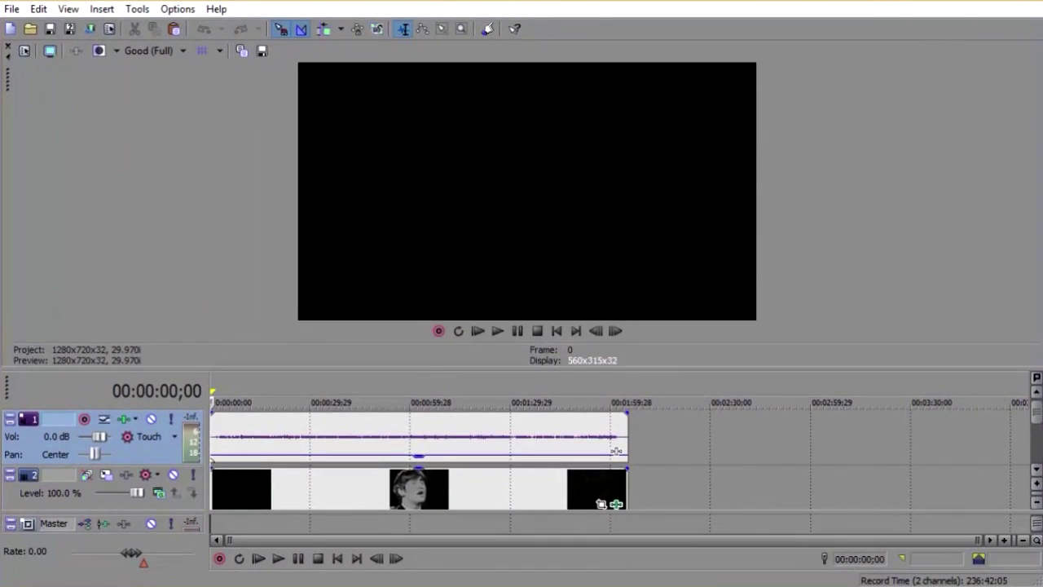
- Play the colorized clip from mid-song and pause around 01:29;27
click(437, 437)
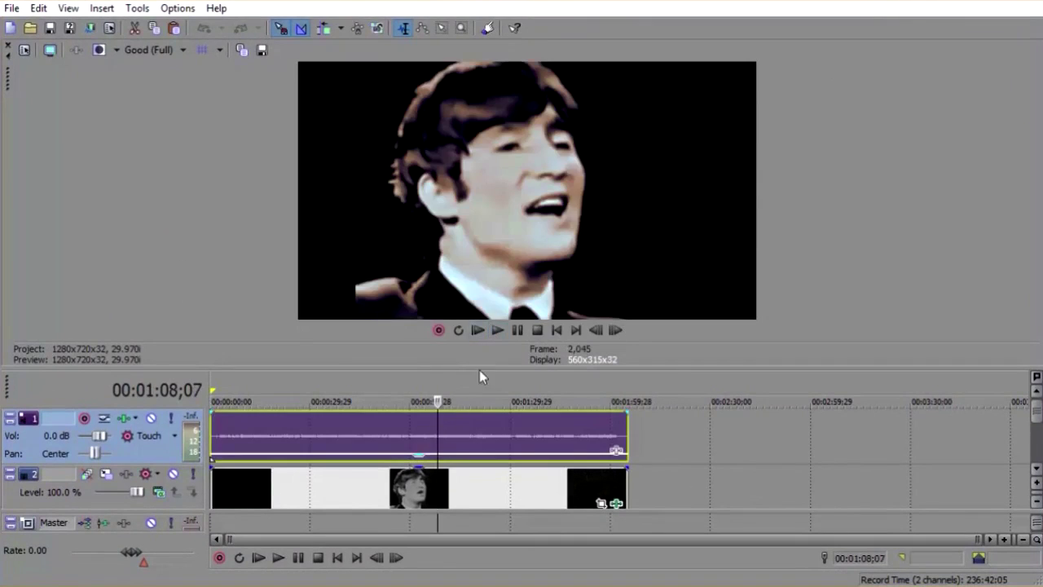
click(498, 330)
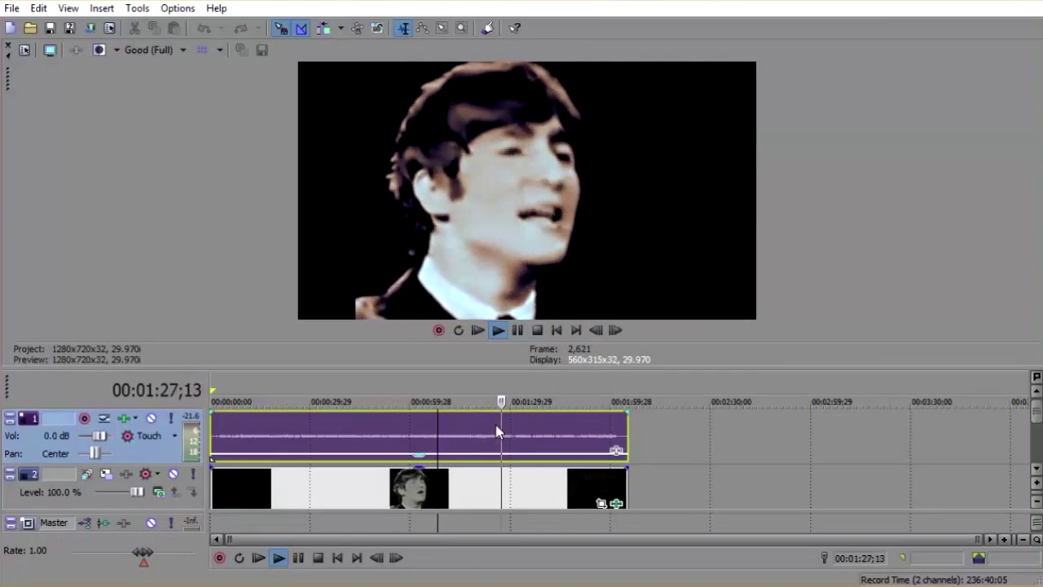
click(517, 330)
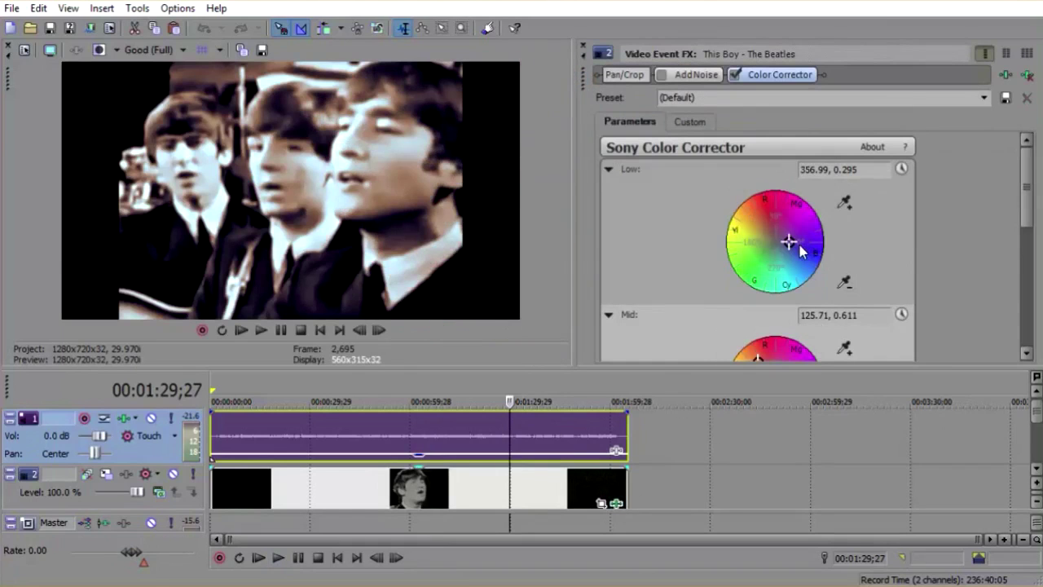
- Retune the wheels to Low 270.0/0.031, Mid 120.5/0.702, High 298.8/0.708, then preview playback
click(689, 122)
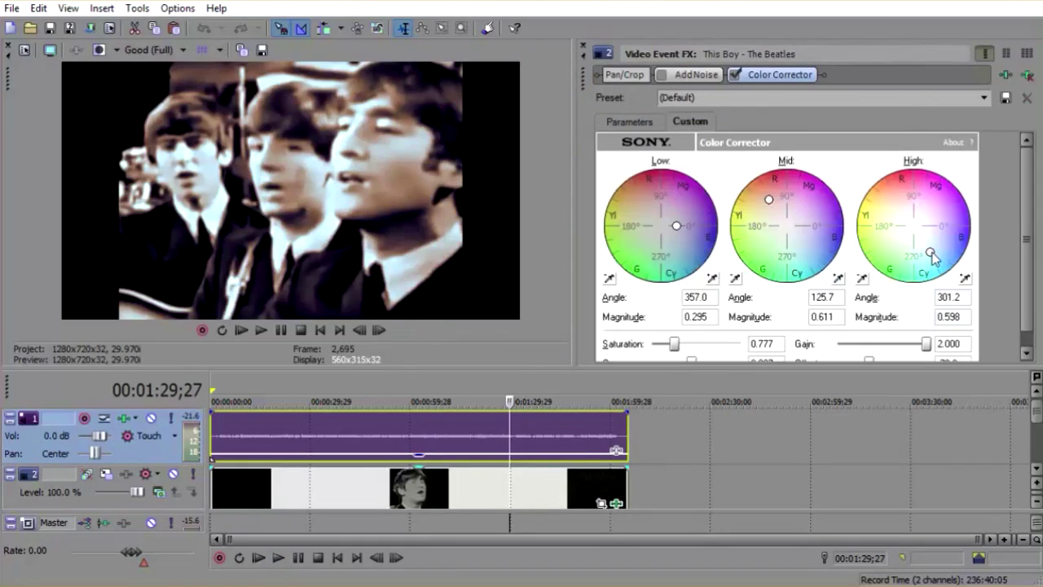
drag(932, 253, 933, 259)
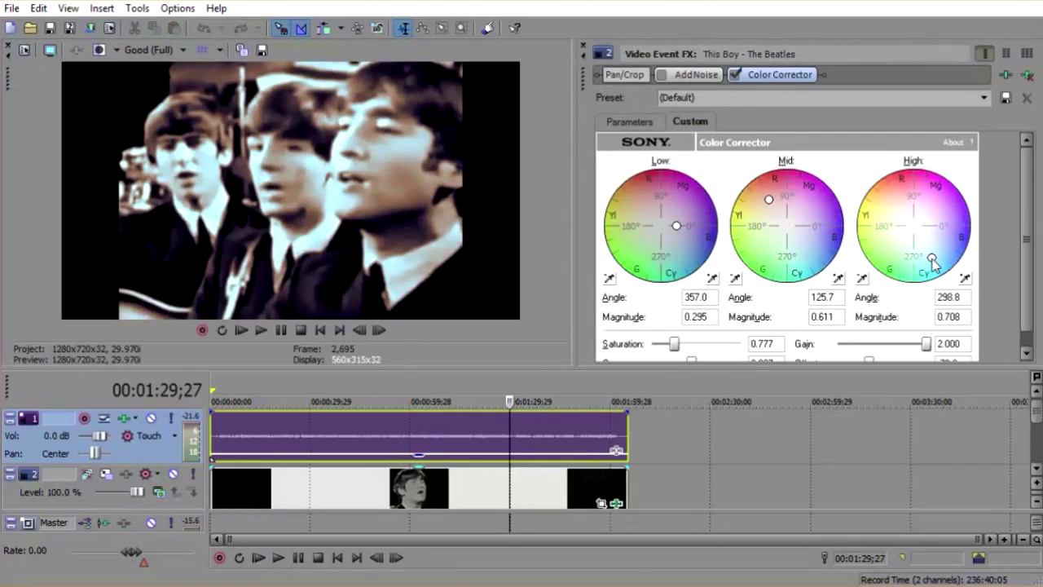
mouse_move(770, 204)
mouse_down()
mouse_move(761, 195)
mouse_move(770, 198)
mouse_up()
drag(676, 230, 658, 228)
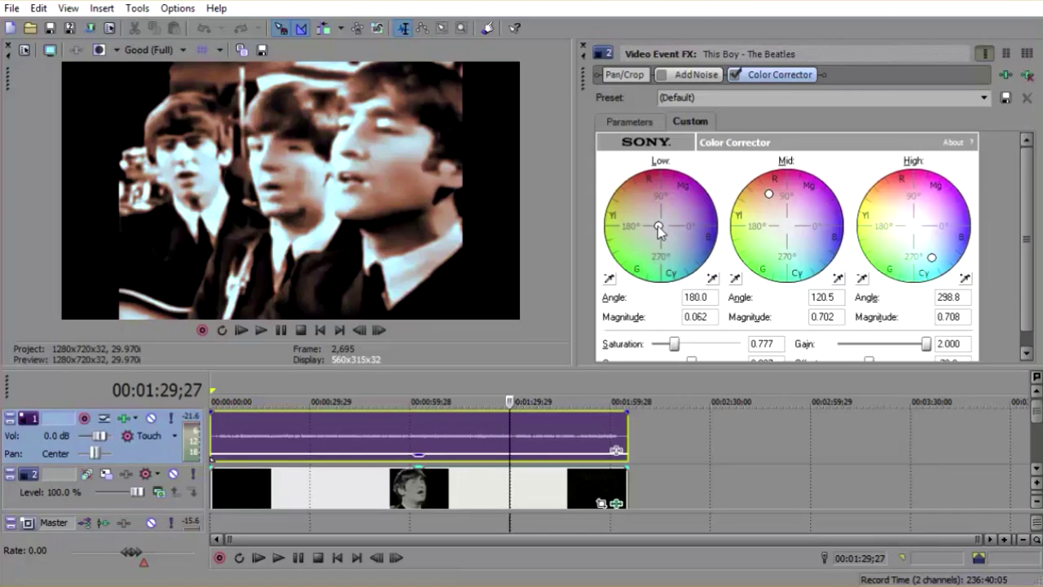
double_click(662, 230)
click(262, 331)
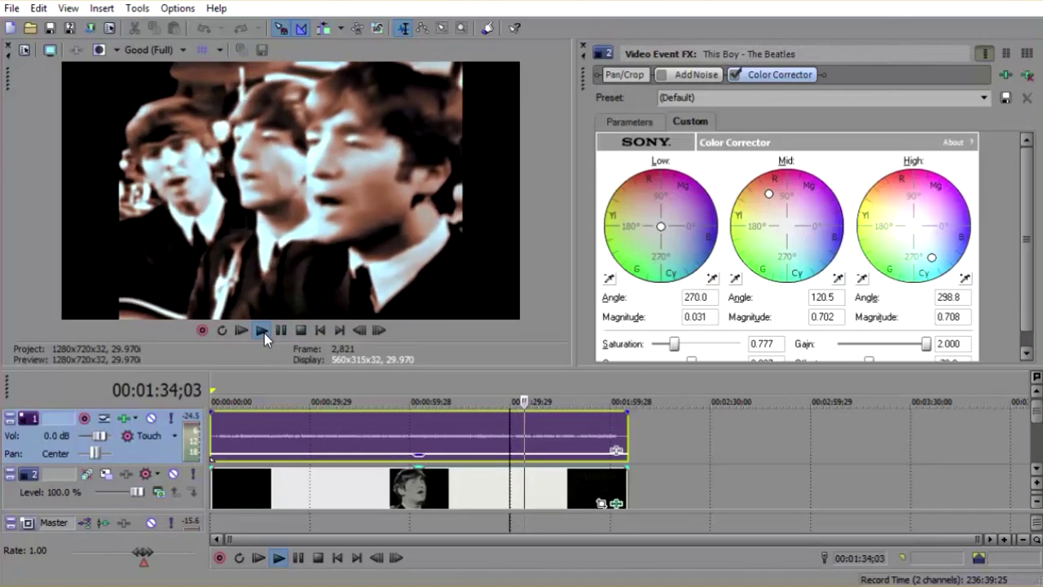
key(Return)
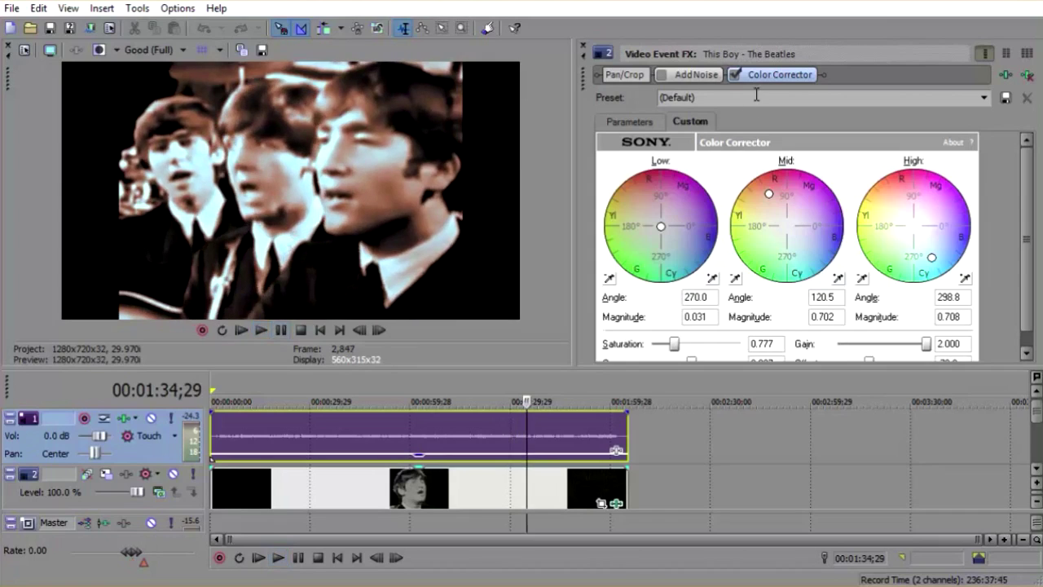